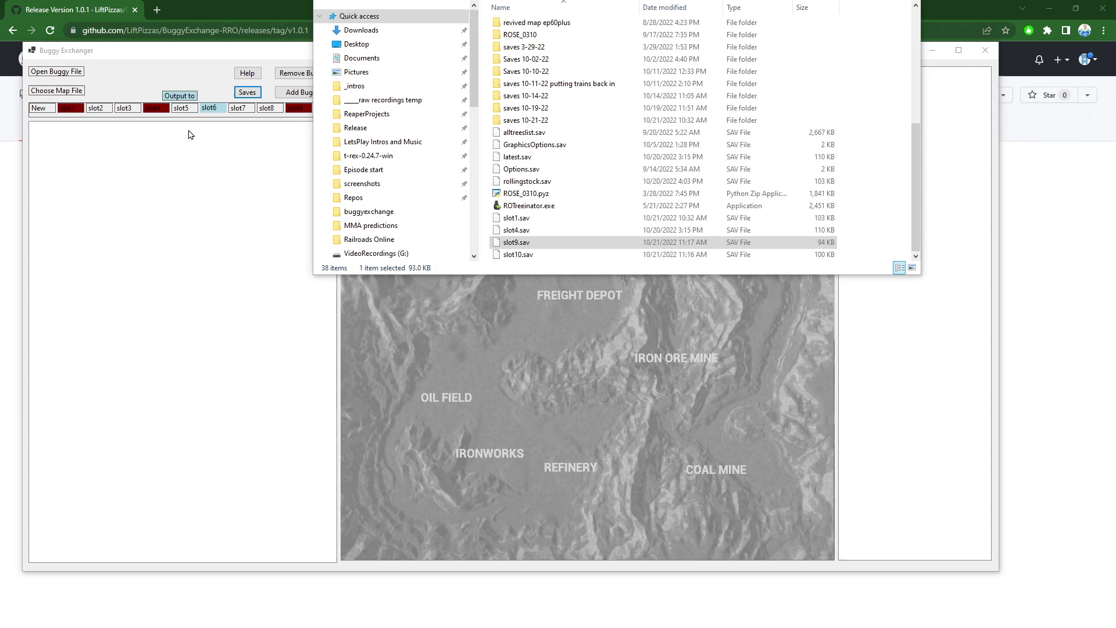
- Load slot9.sav as the buggy file and replace it with rollingstock.sav
left_click(522, 245)
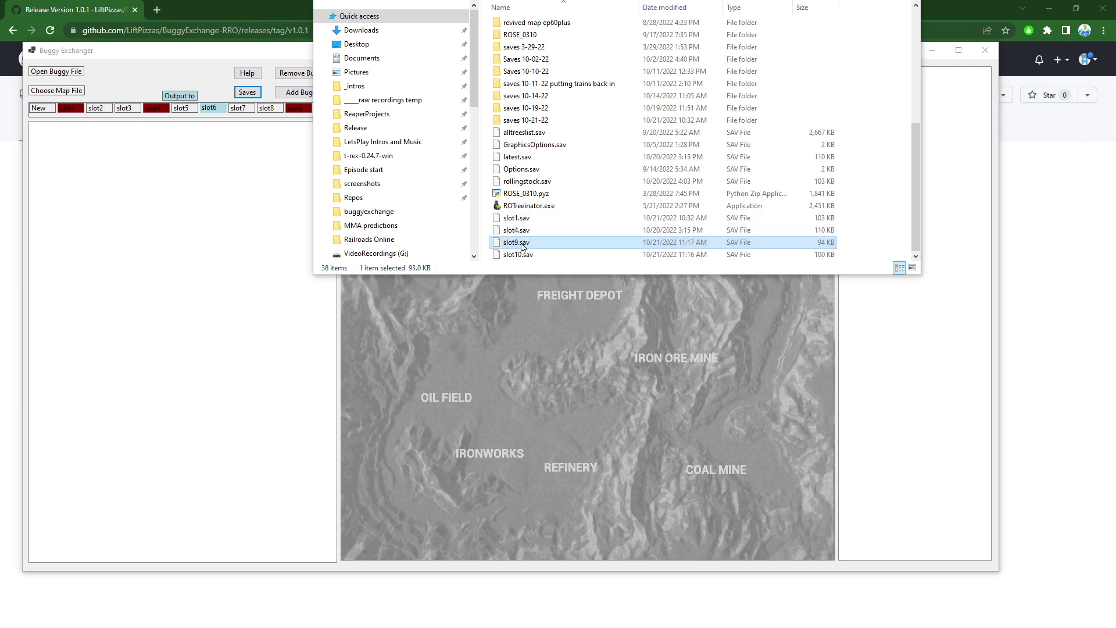
left_click_drag(521, 244, 65, 75)
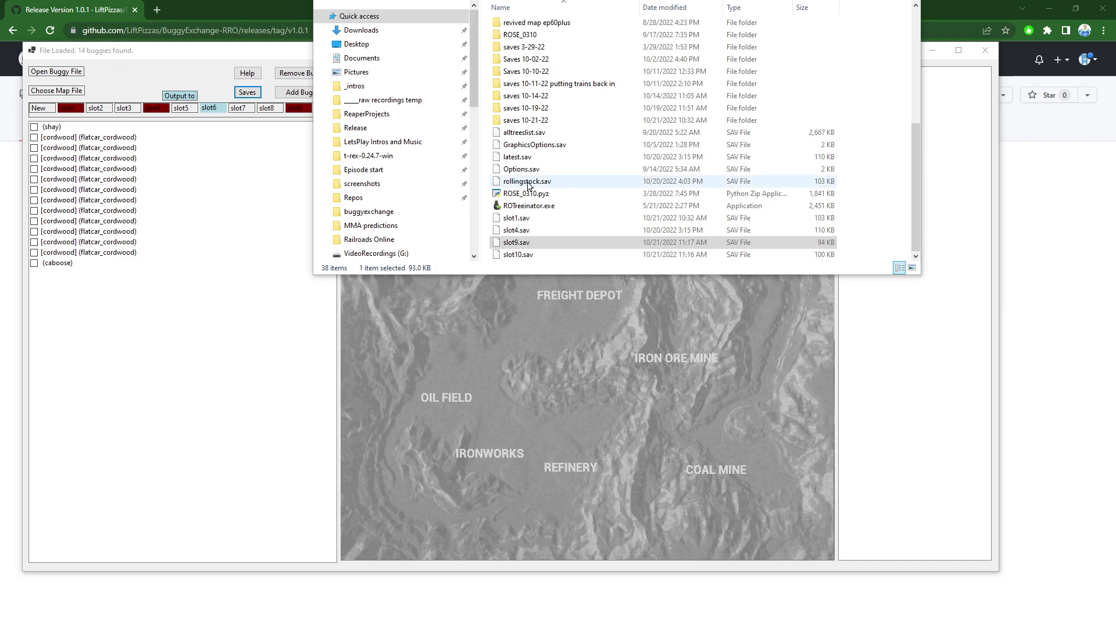
left_click_drag(523, 181, 62, 74)
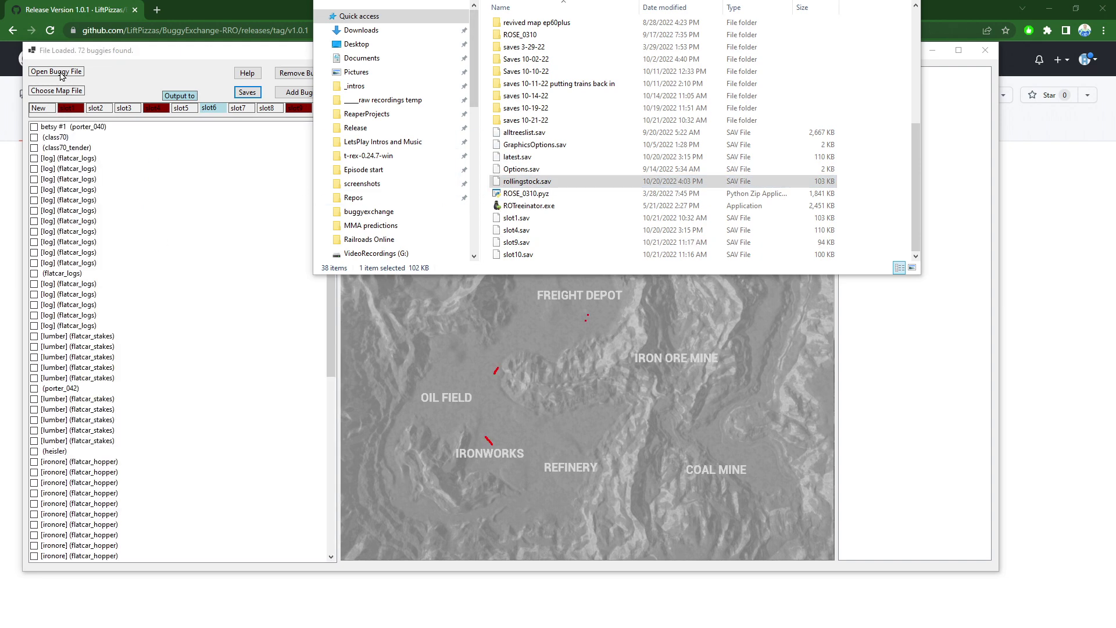
left_click(173, 277)
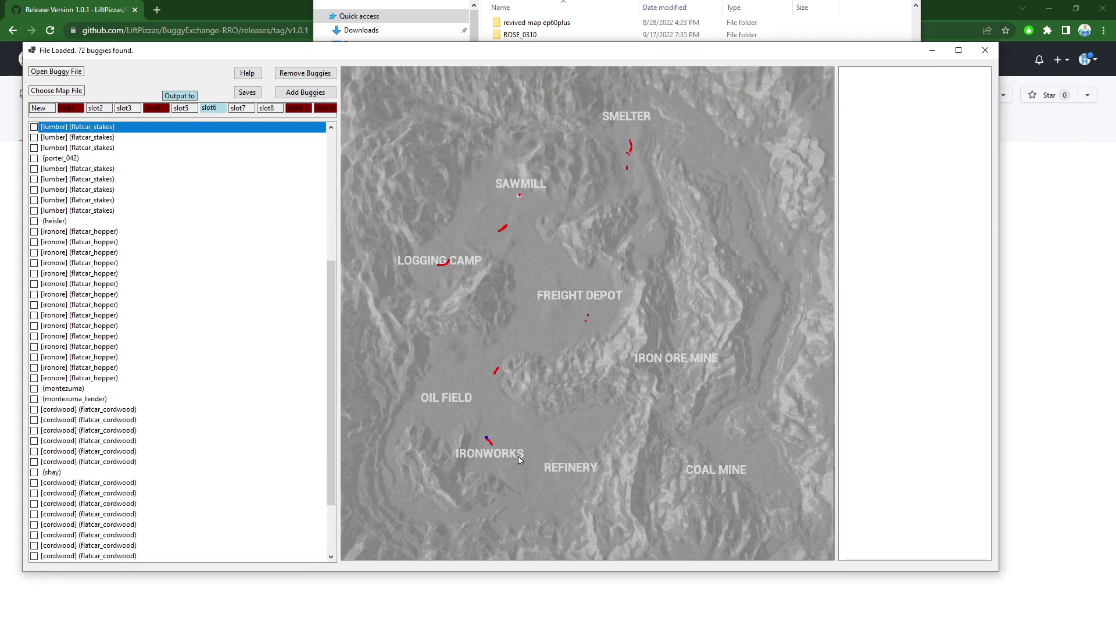
- Examine the loaded buggies from the first to the last list entry and their locations on the map
left_click(451, 260)
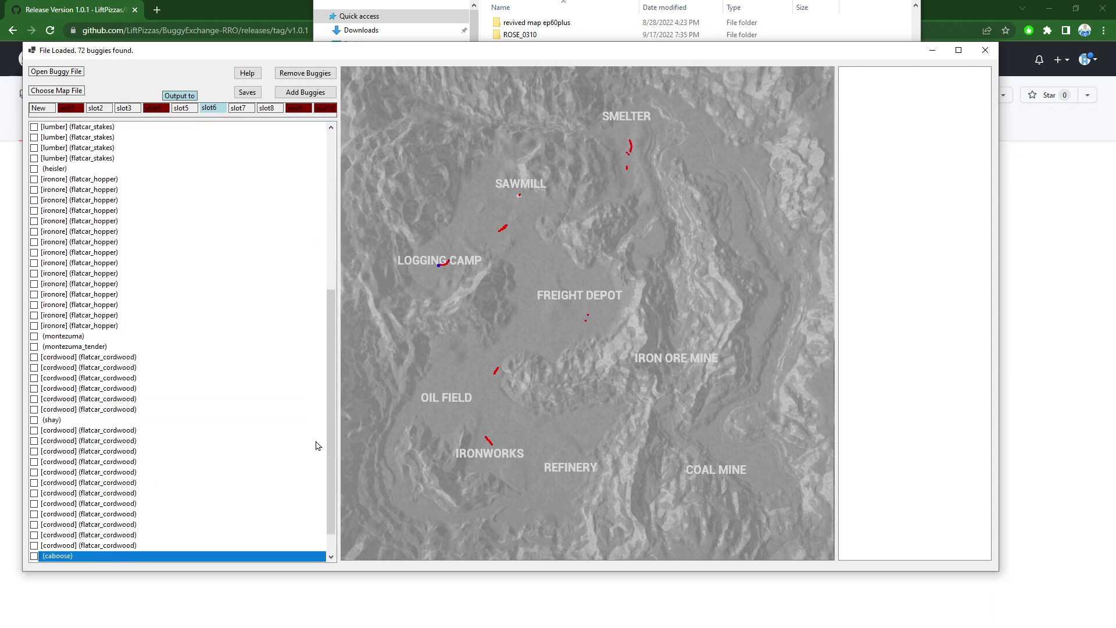
left_click_drag(337, 476, 341, 271)
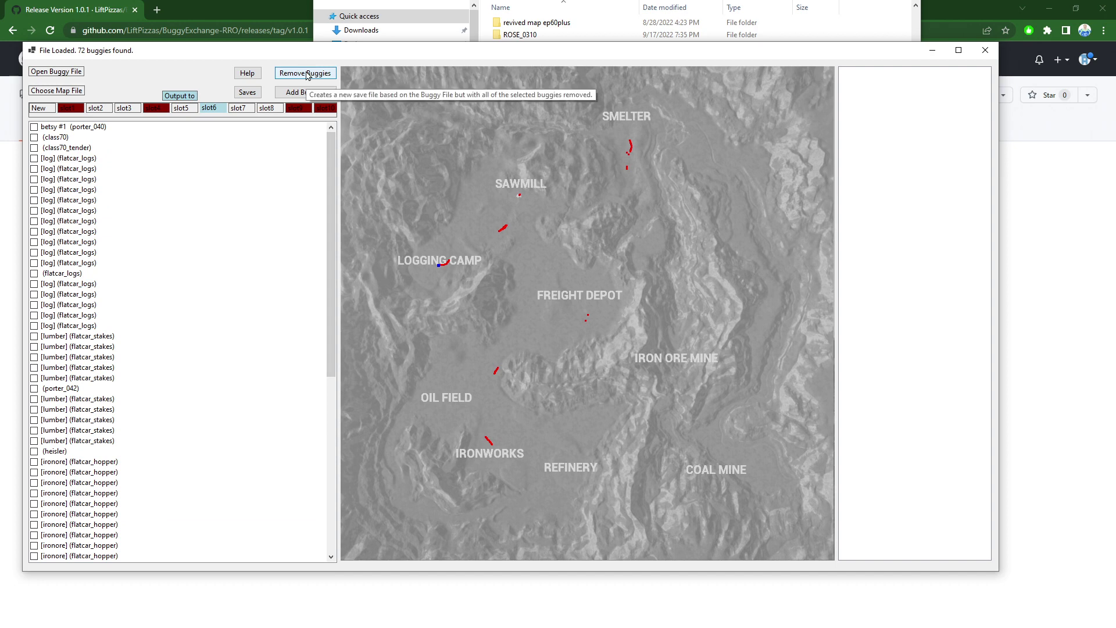
key("Down")
key("Down")
key("Down")
key("Down")
key("Down")
key("Down")
key("Down")
key("Down")
key("Down")
key("Down")
key("Down")
key("Down")
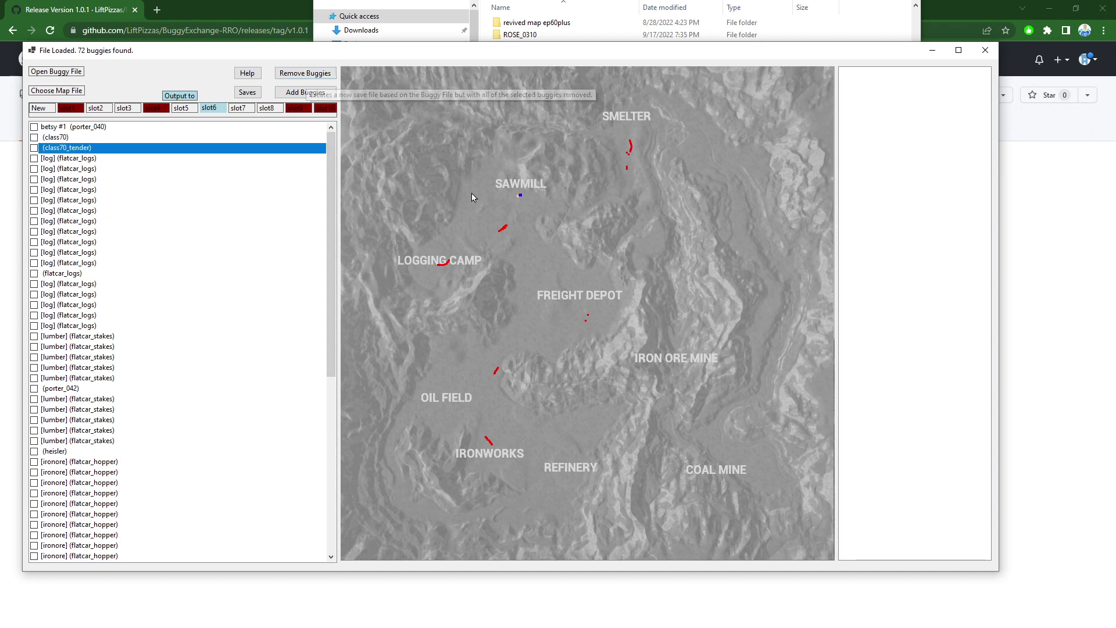
key("End")
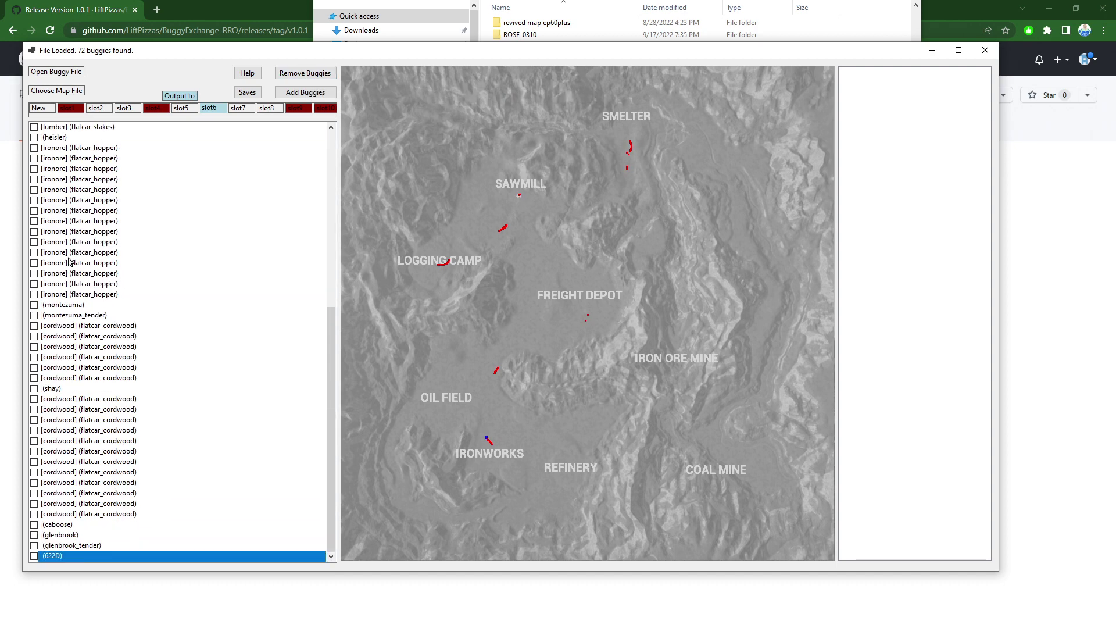
scroll(69, 262, "up", 1)
key("Up")
key("Up")
key("Up")
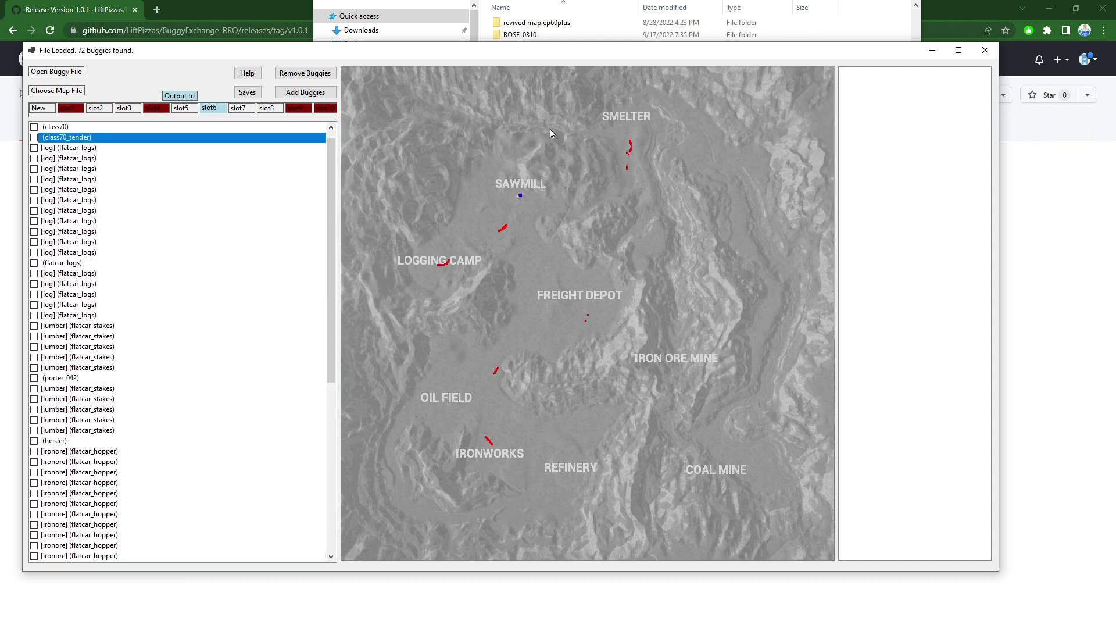
- Select only the Logging Camp train on the map: the shay, its cordwood flatcars and the caboose
left_click(445, 265)
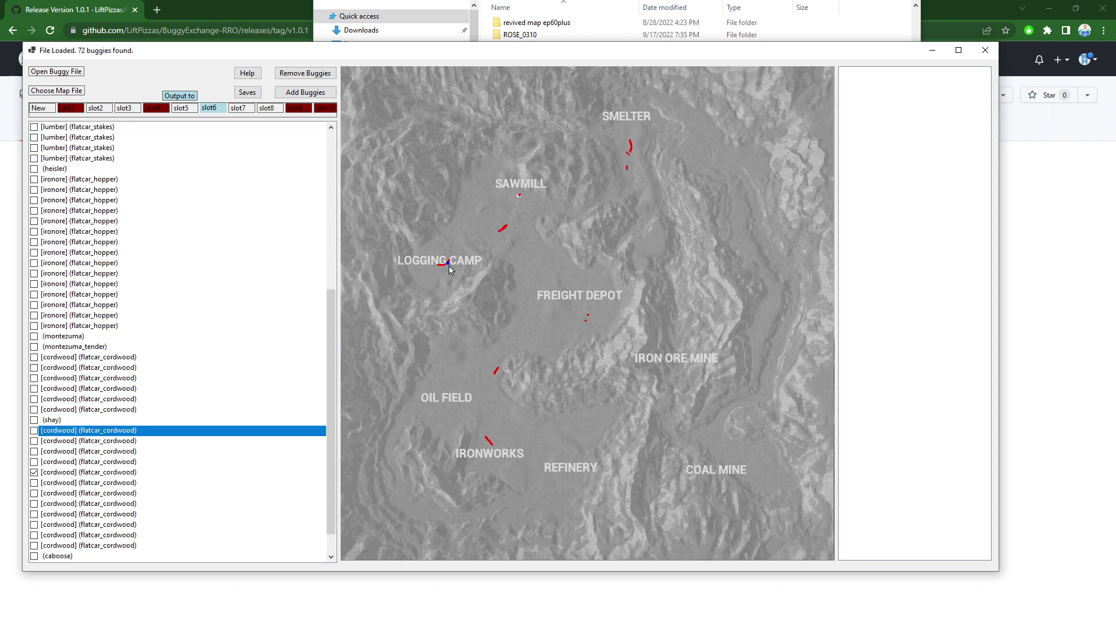
left_click(447, 263)
left_click(439, 264)
left_click(443, 264)
left_click(444, 265)
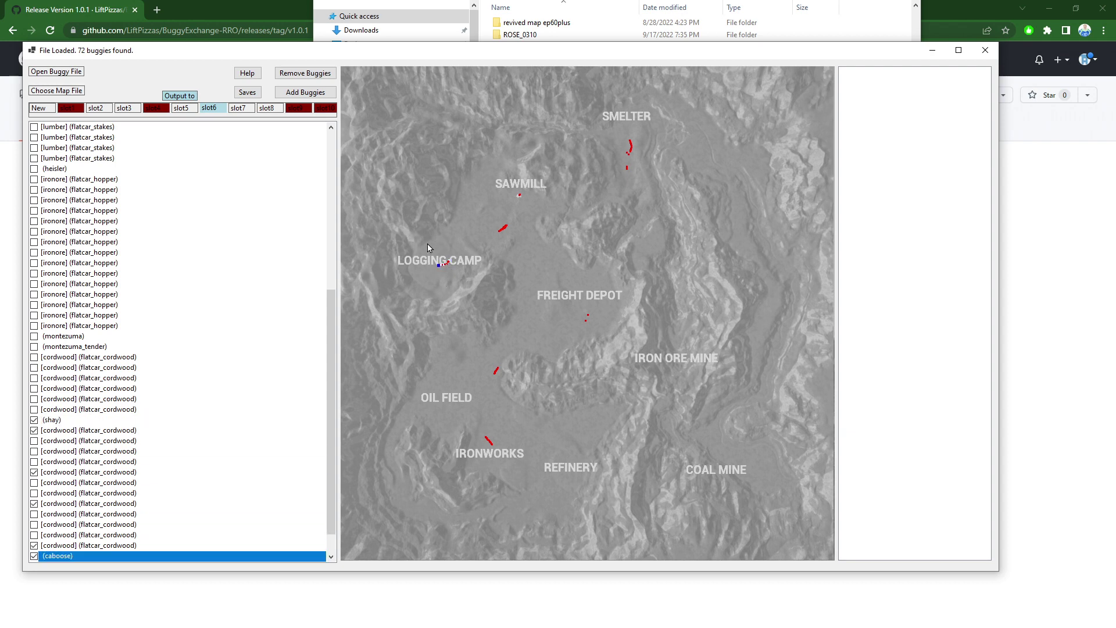
left_click_drag(424, 241, 463, 292)
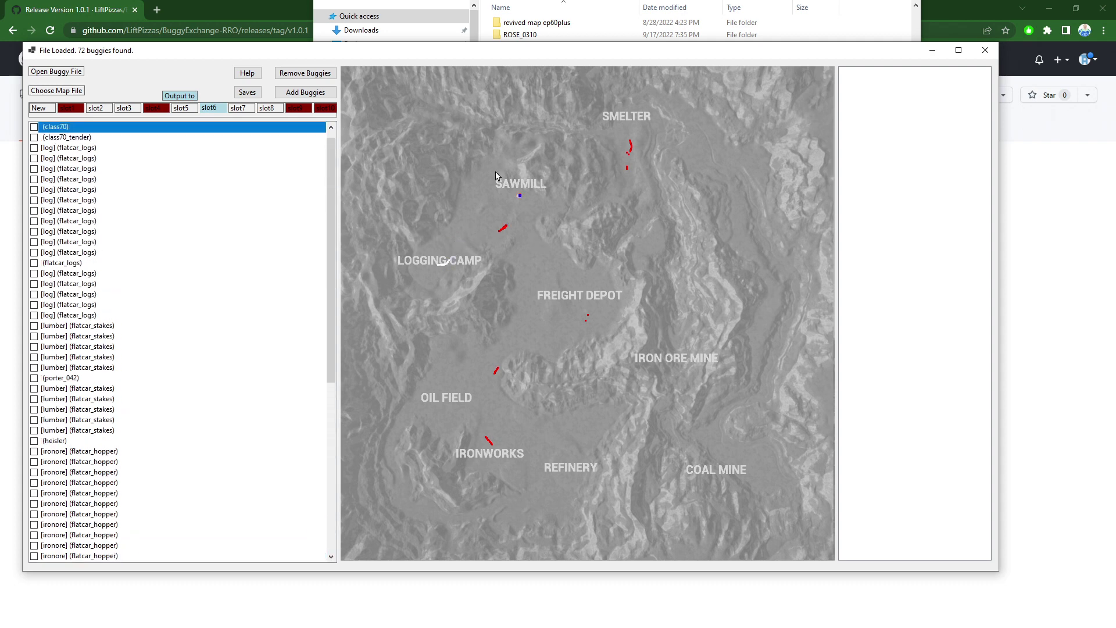
left_click_drag(480, 143, 646, 297)
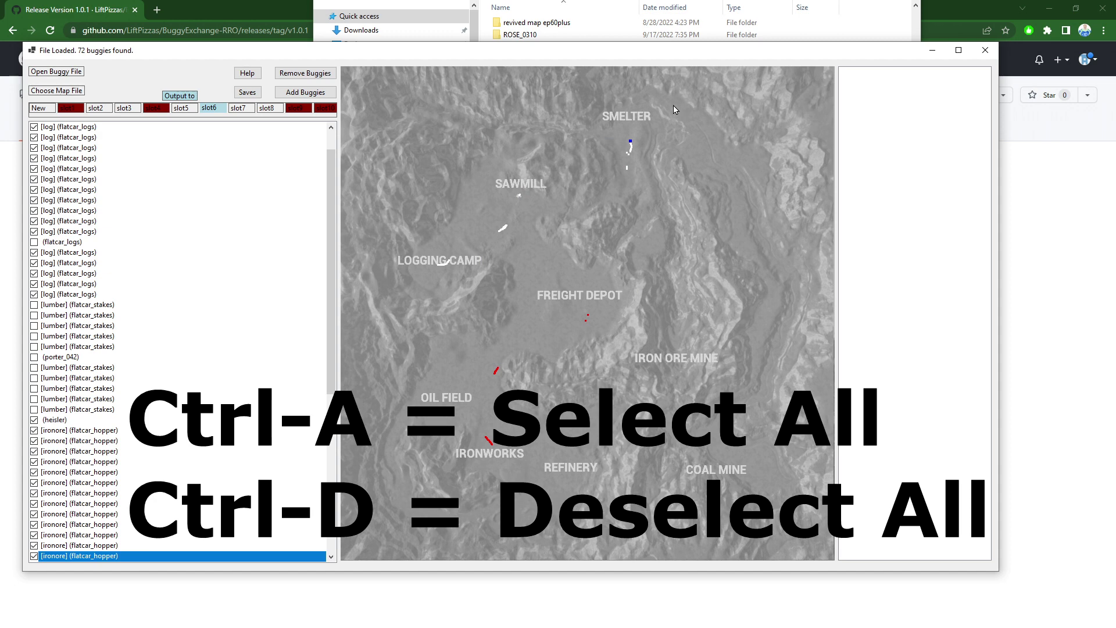
left_click_drag(673, 105, 483, 254)
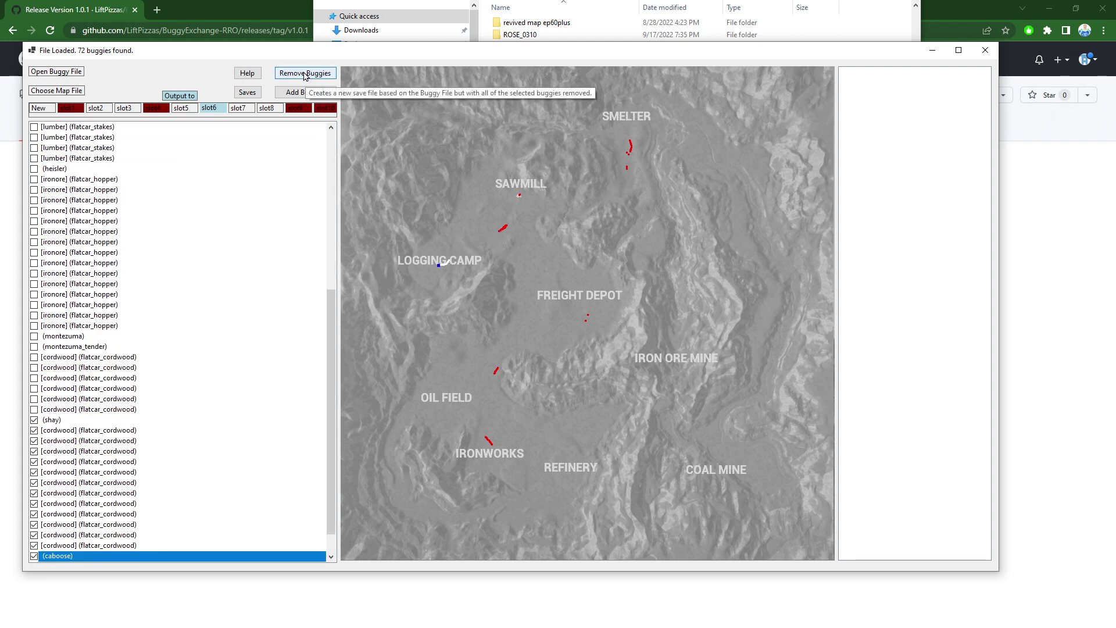
- Set the output to slot7 and run Remove Buggies on the selected Logging Camp train
left_click(187, 111)
left_click(210, 110)
left_click(238, 111)
left_click(304, 76)
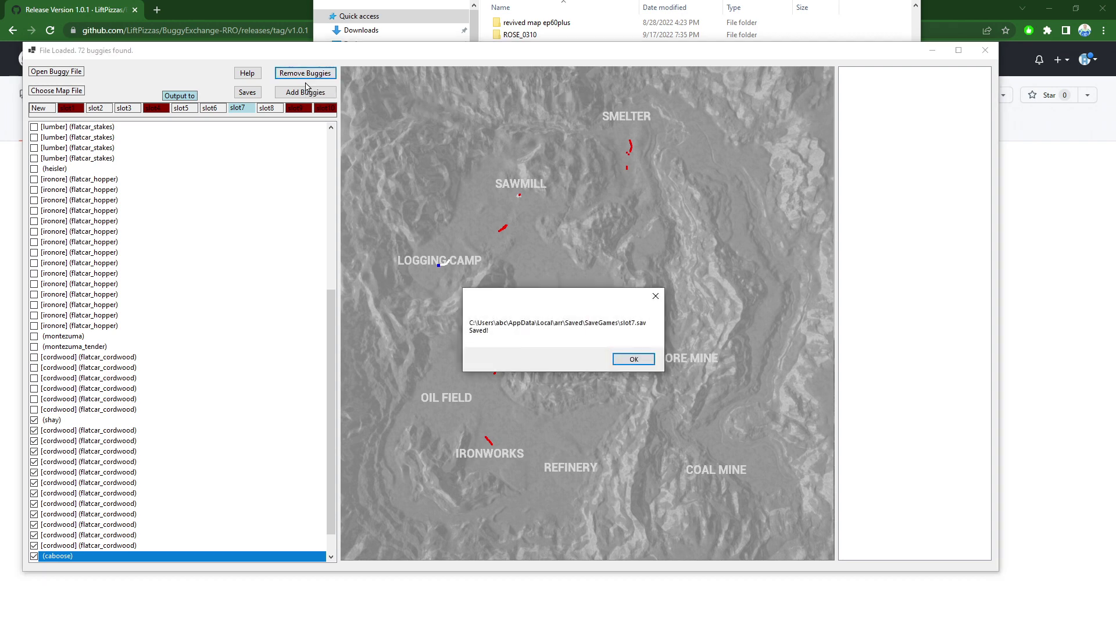
left_click(633, 359)
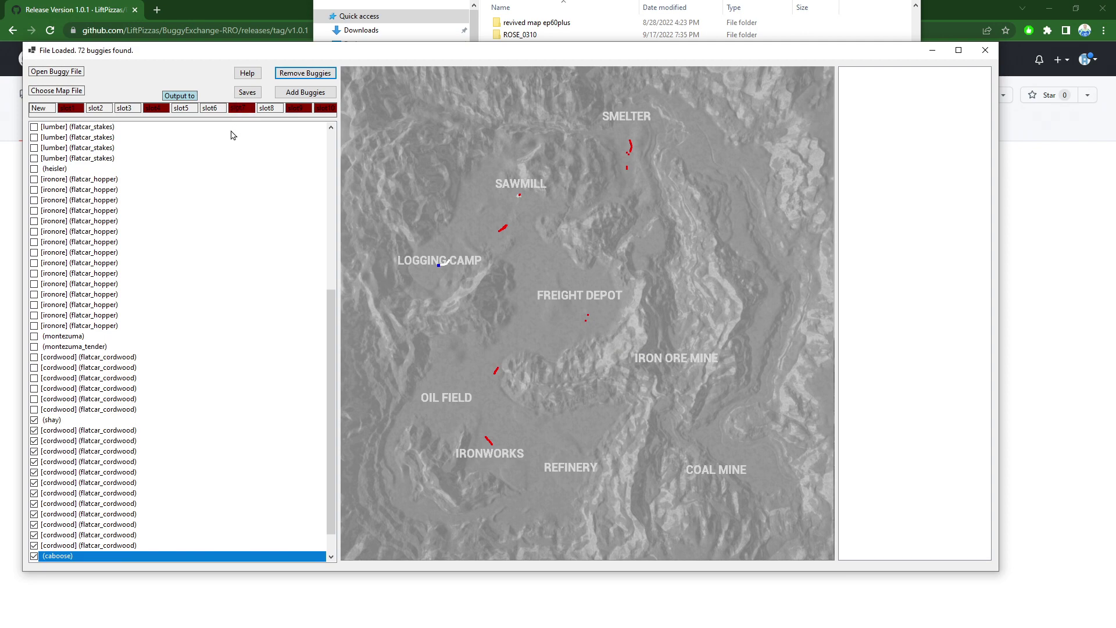
- Load slot7.sav from the save folder as the buggy file to check which buggies it contains
key("Home")
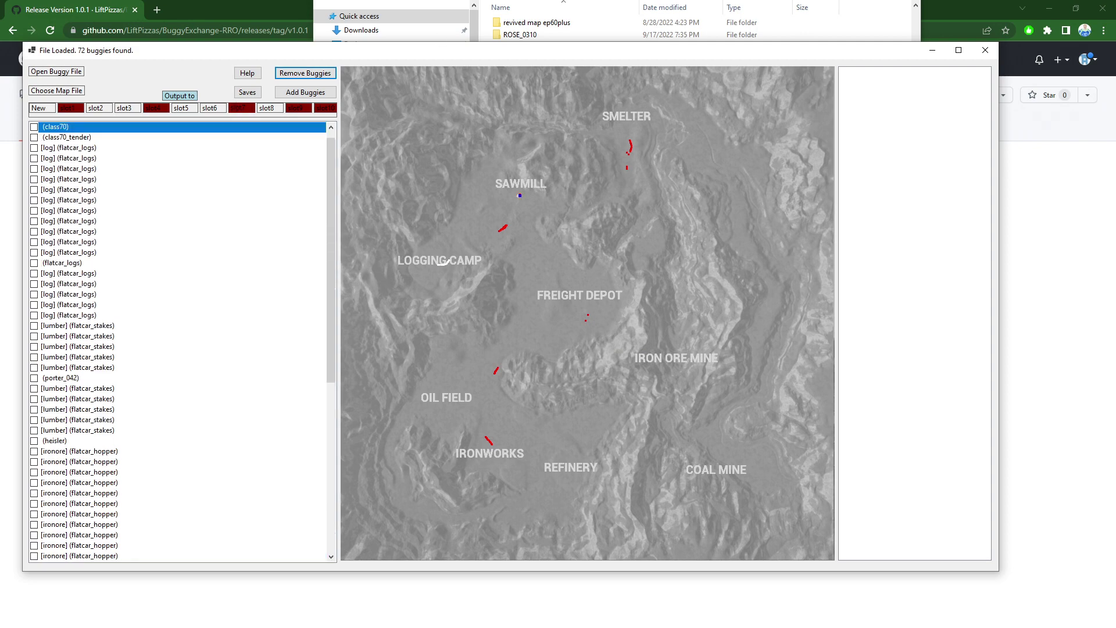
key("alt+Tab")
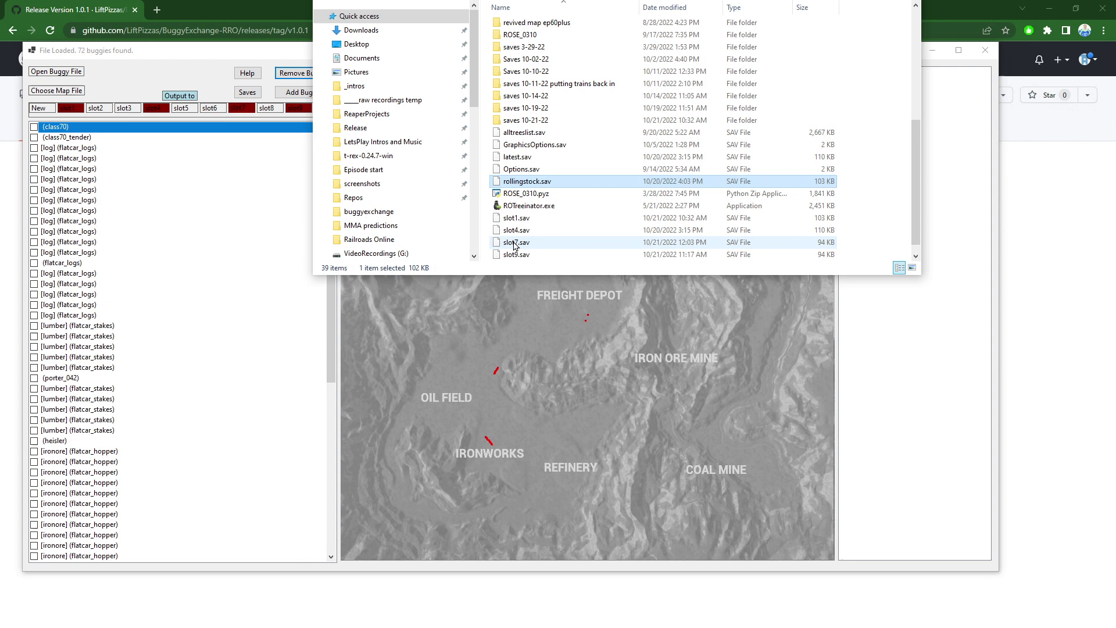
left_click_drag(514, 243, 56, 76)
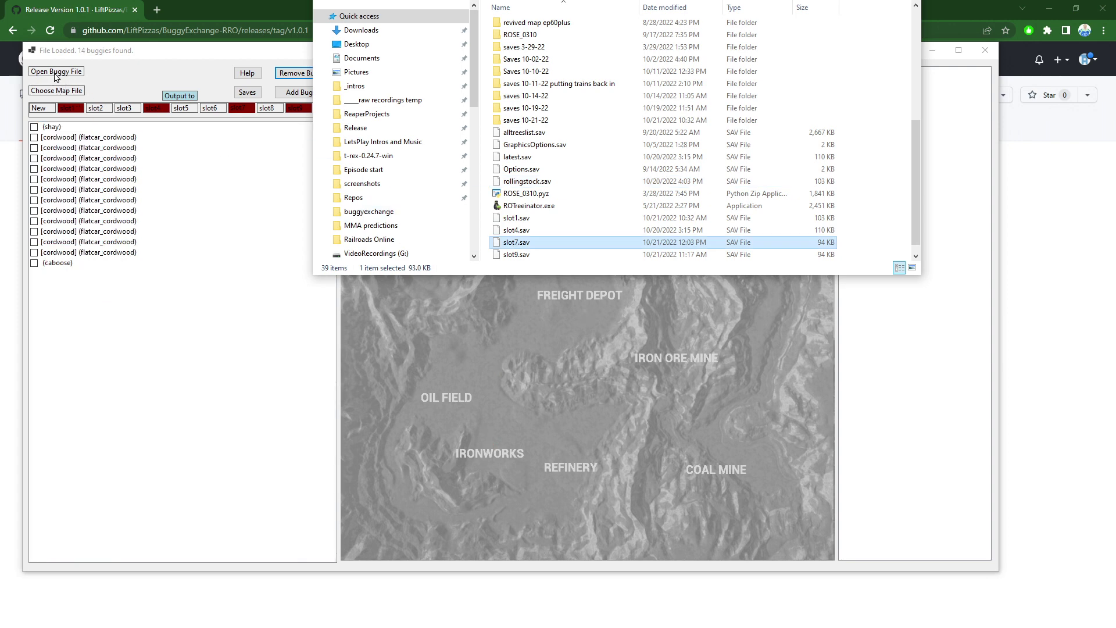
left_click(409, 411)
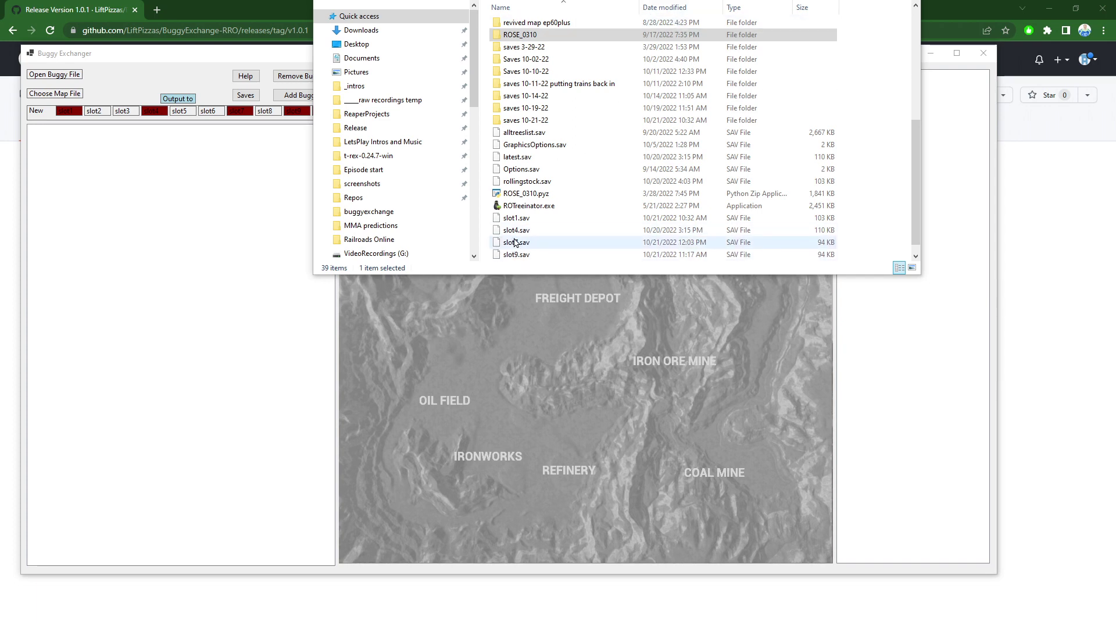
- Load slot7.sav as the map file and rollingstock.sav as the buggy file
left_click_drag(515, 243, 49, 99)
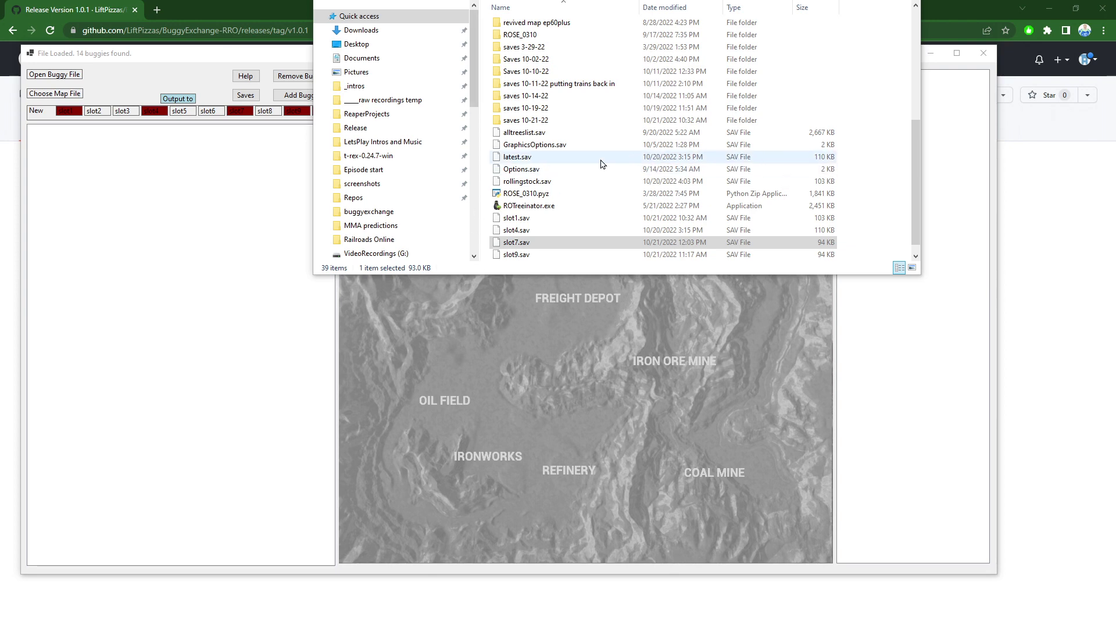
left_click(534, 185)
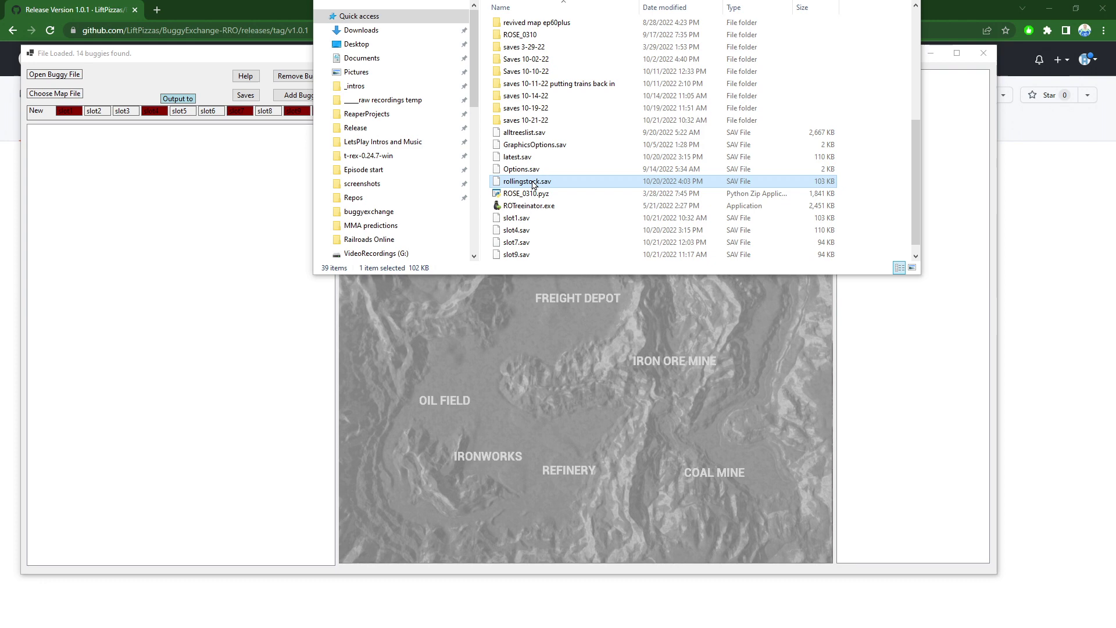
left_click(732, 380)
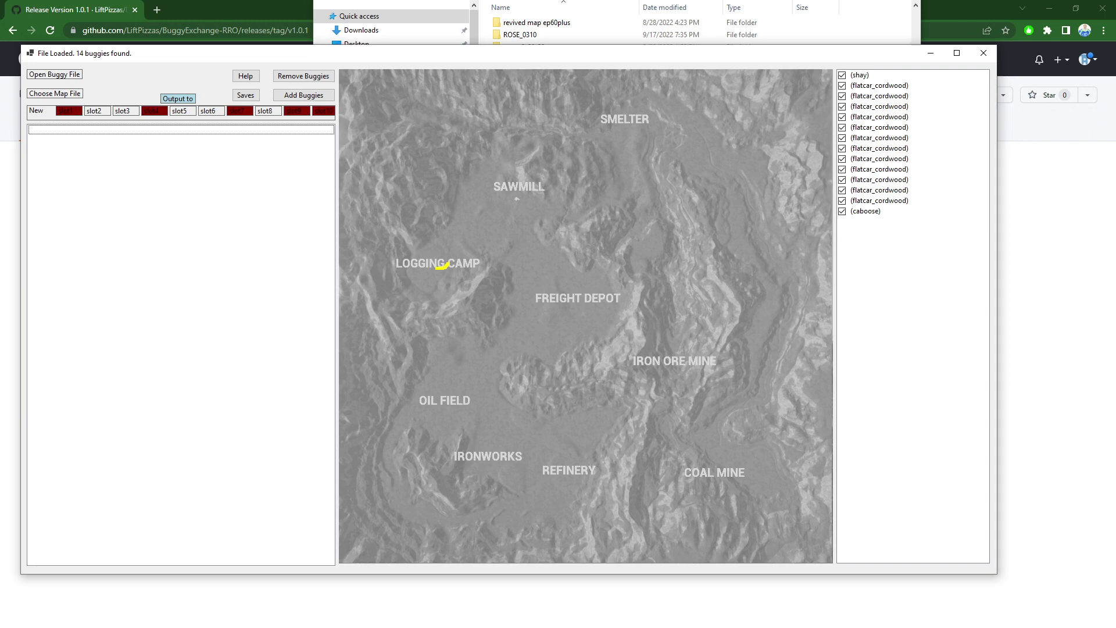
key("alt+Tab")
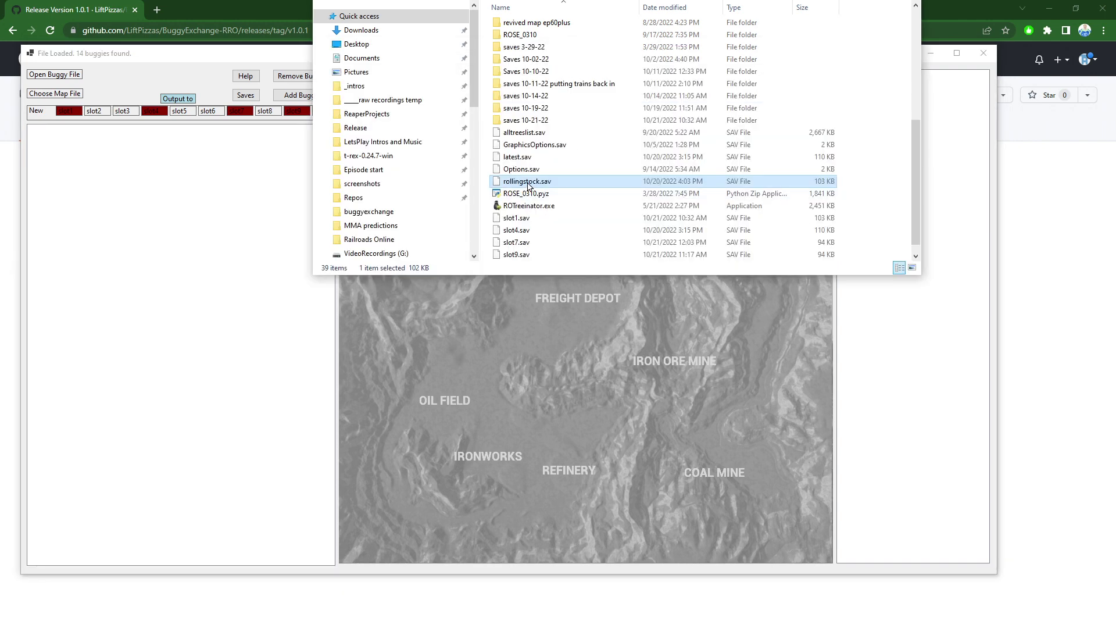
left_click_drag(529, 184, 76, 78)
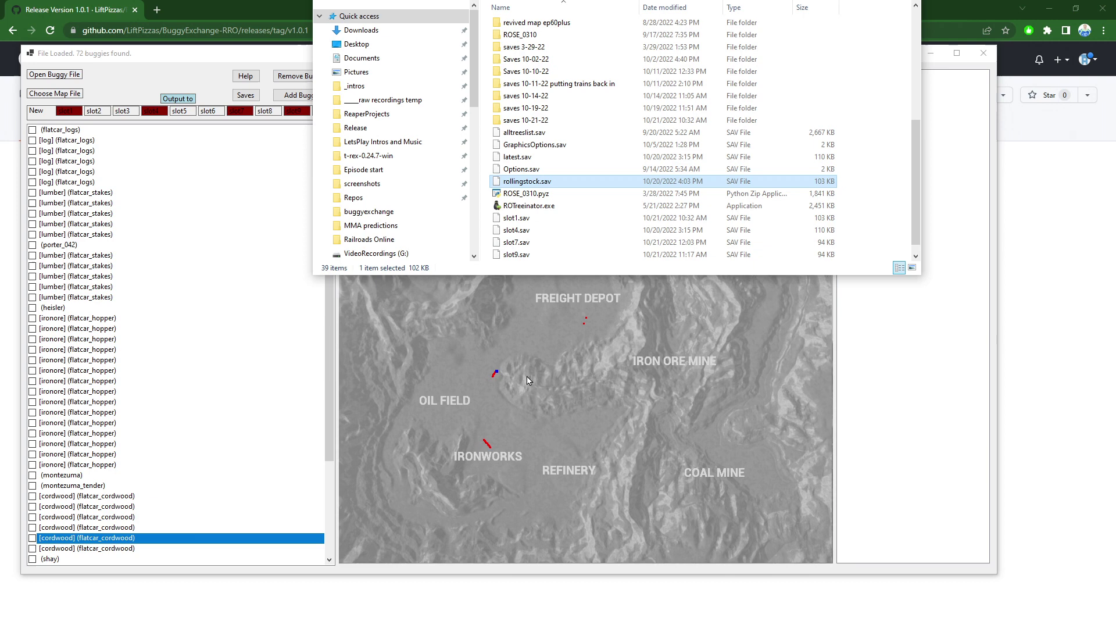
left_click(538, 401)
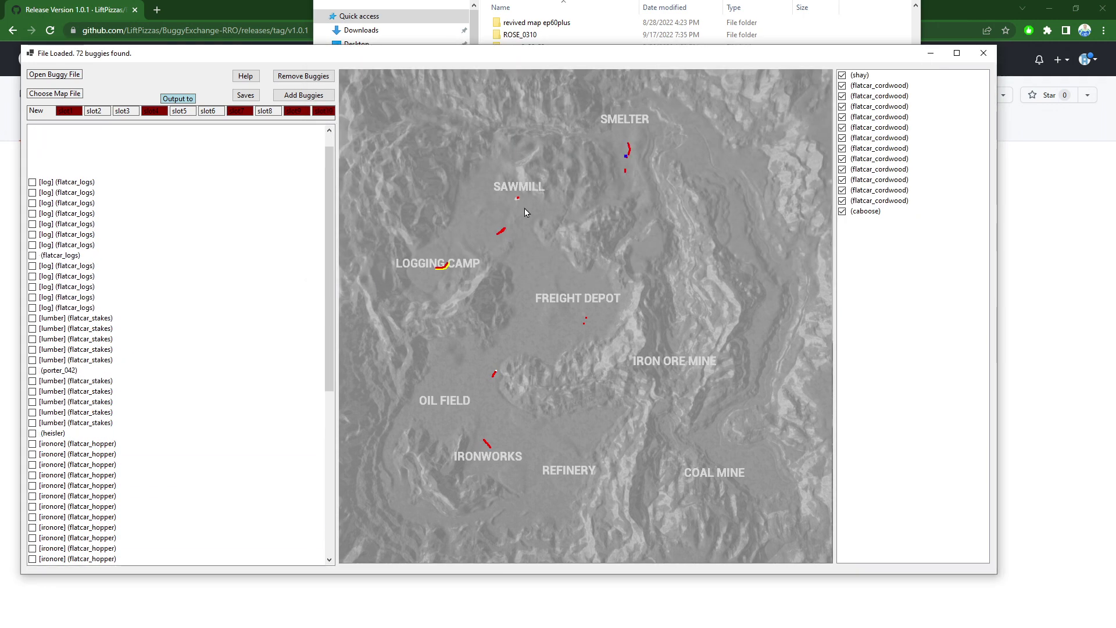
- Examine the individual overlapping cars of the two loaded files at the Logging Camp on the map
left_click(438, 268)
left_click(439, 268)
left_click(441, 268)
left_click(442, 268)
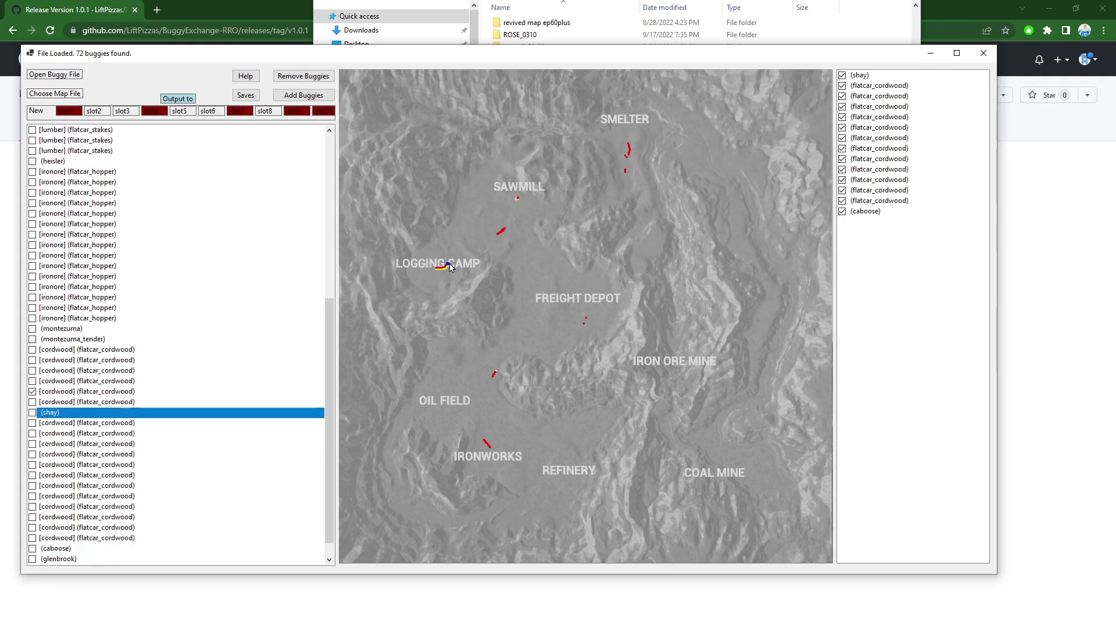
left_click(444, 267)
left_click(446, 267)
left_click(447, 267)
left_click(448, 267)
left_click(448, 267)
left_click(449, 266)
left_click(449, 267)
left_click(450, 267)
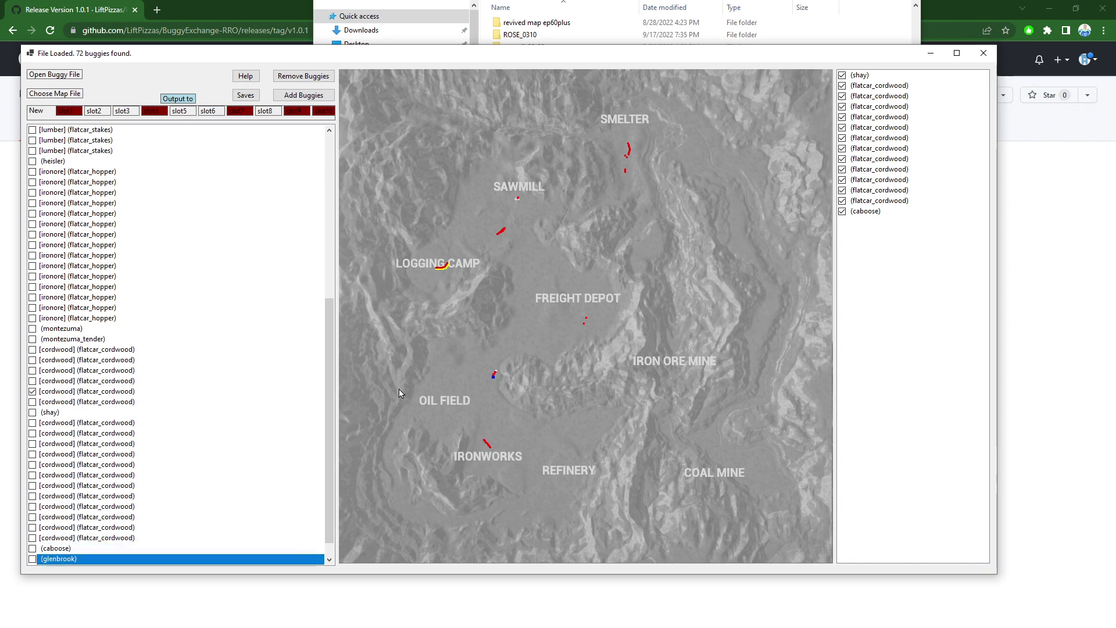
left_click(449, 267)
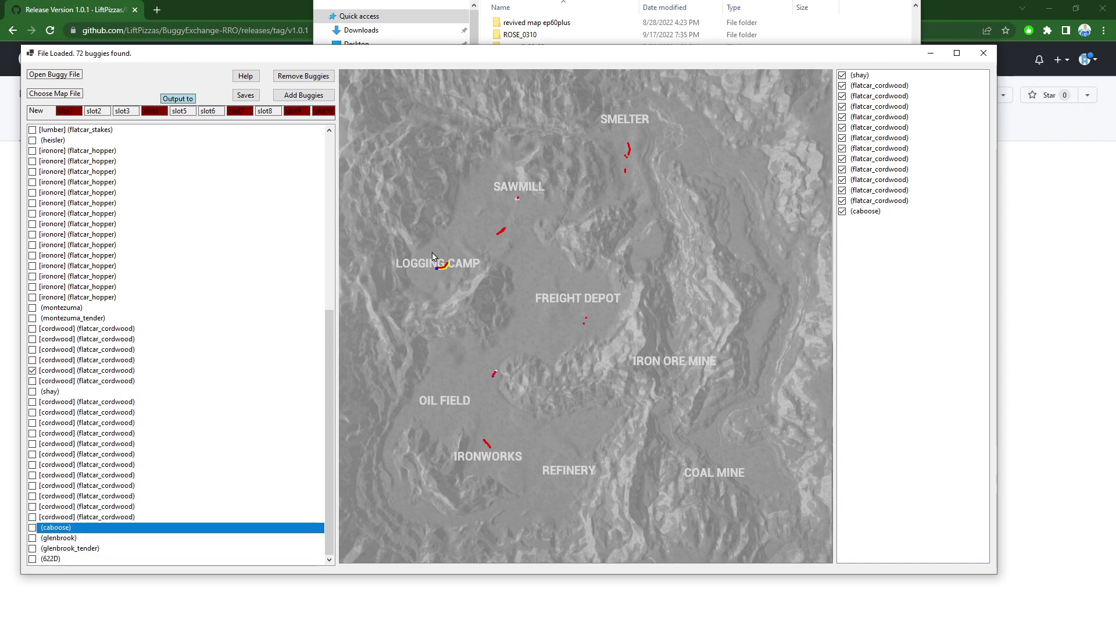
- Select every buggy except the Logging Camp train and add them to the map file, with slot8 as the output
left_click_drag(420, 248, 466, 306)
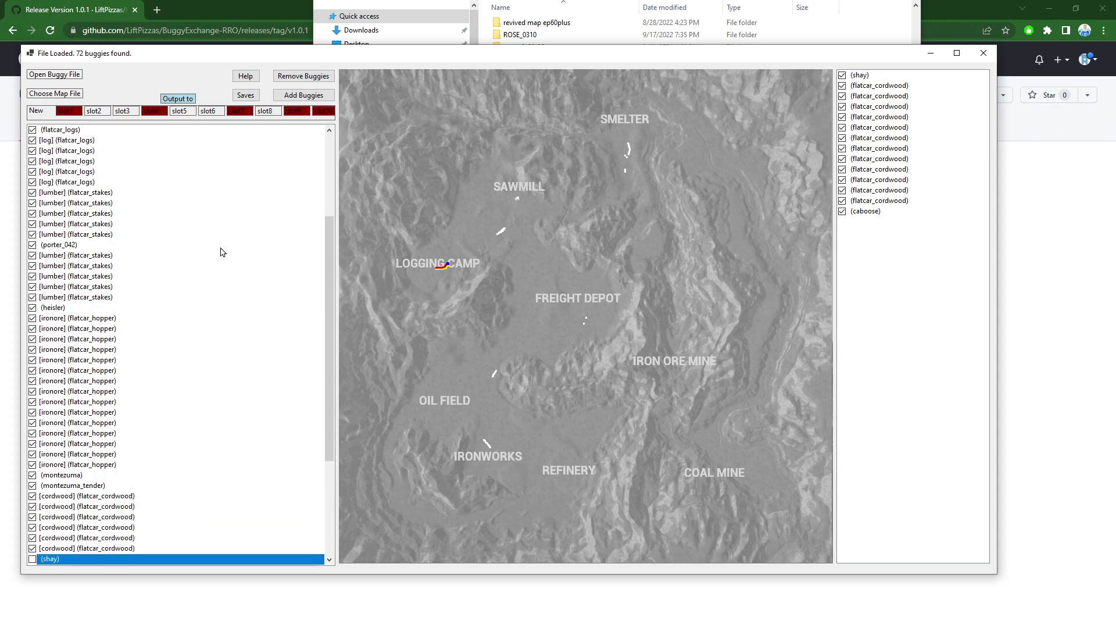
scroll(65, 516, "down", 5)
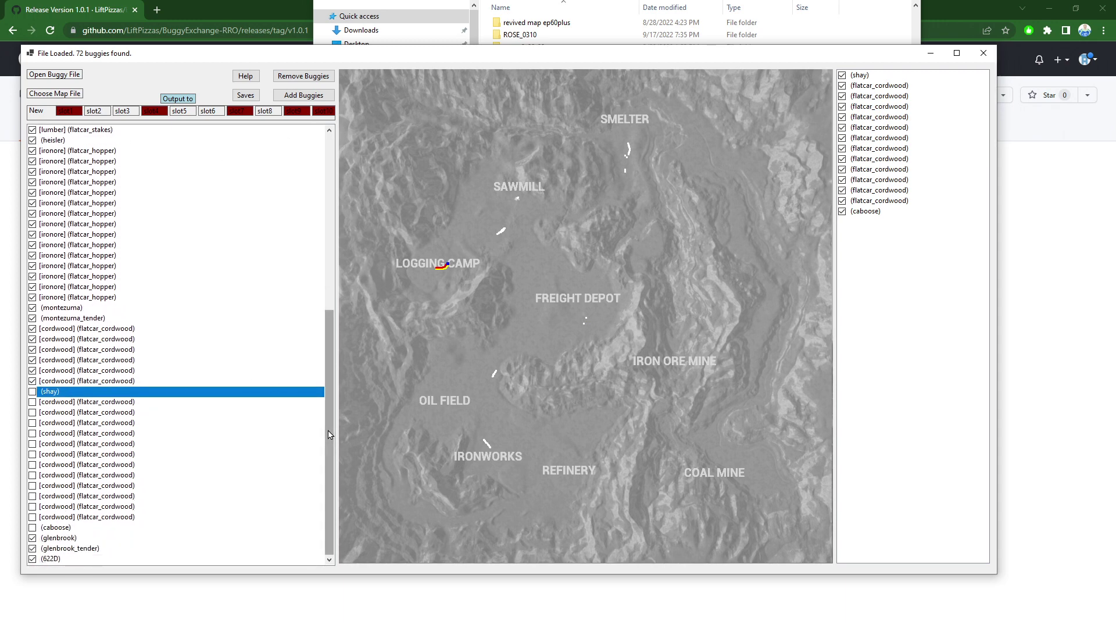
left_click_drag(329, 434, 324, 234)
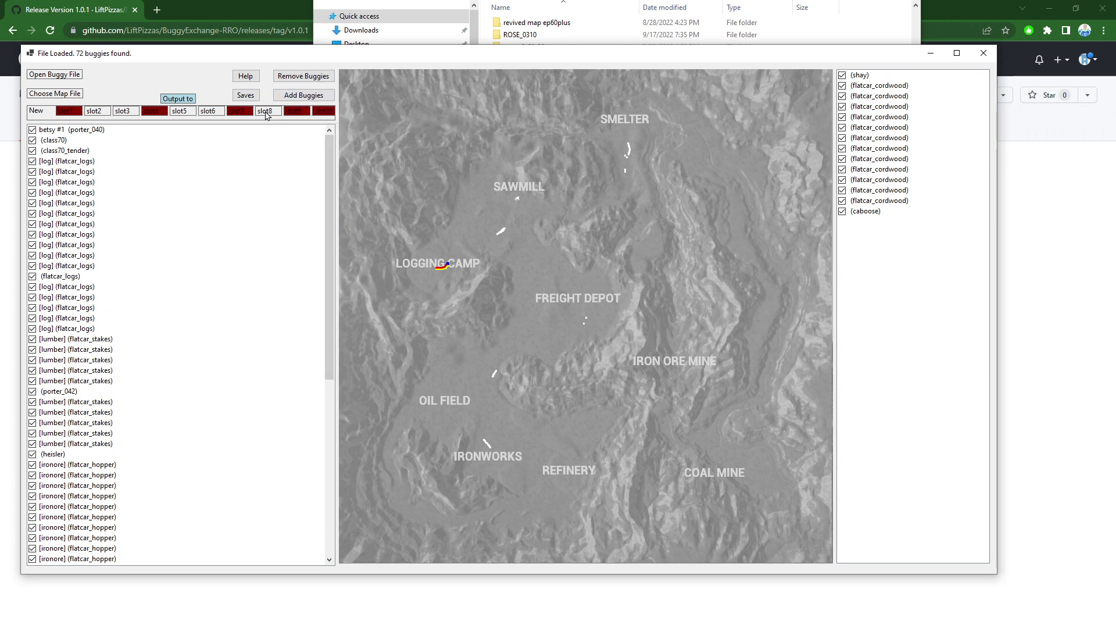
left_click(312, 97)
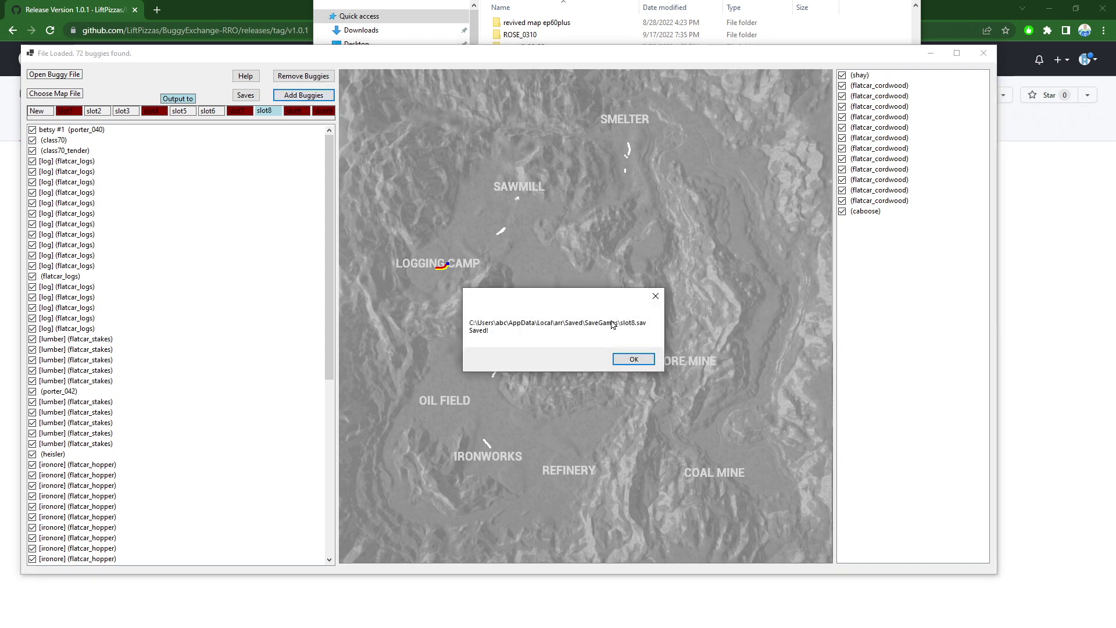
left_click(636, 360)
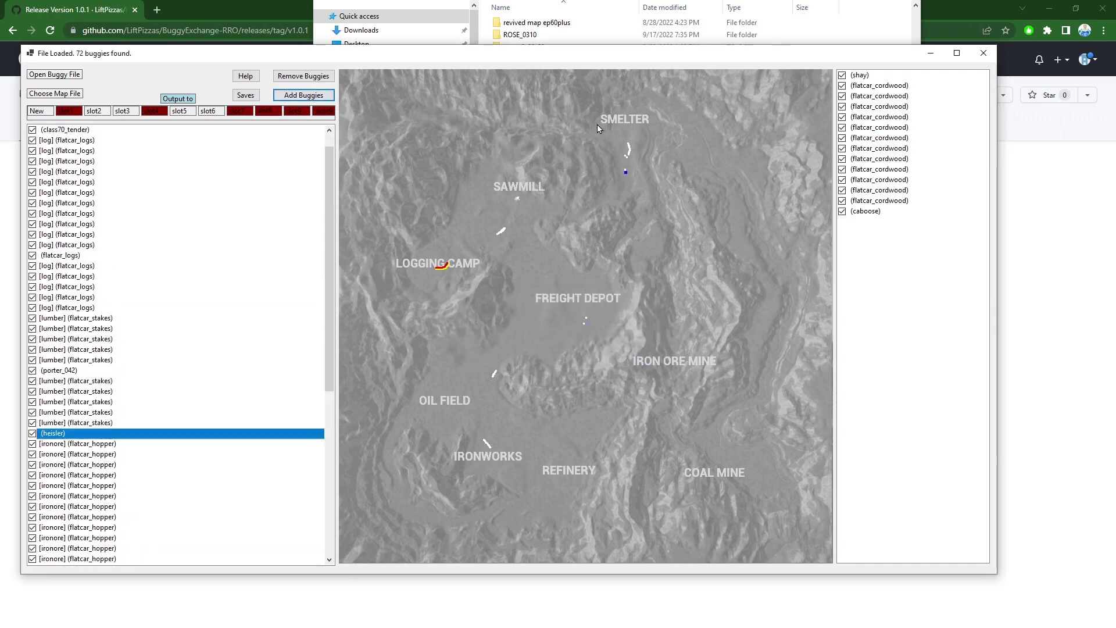
- Load slot8.sav as the buggy file and inspect its buggies on the map, including those at the Logging Camp
left_click(615, 35)
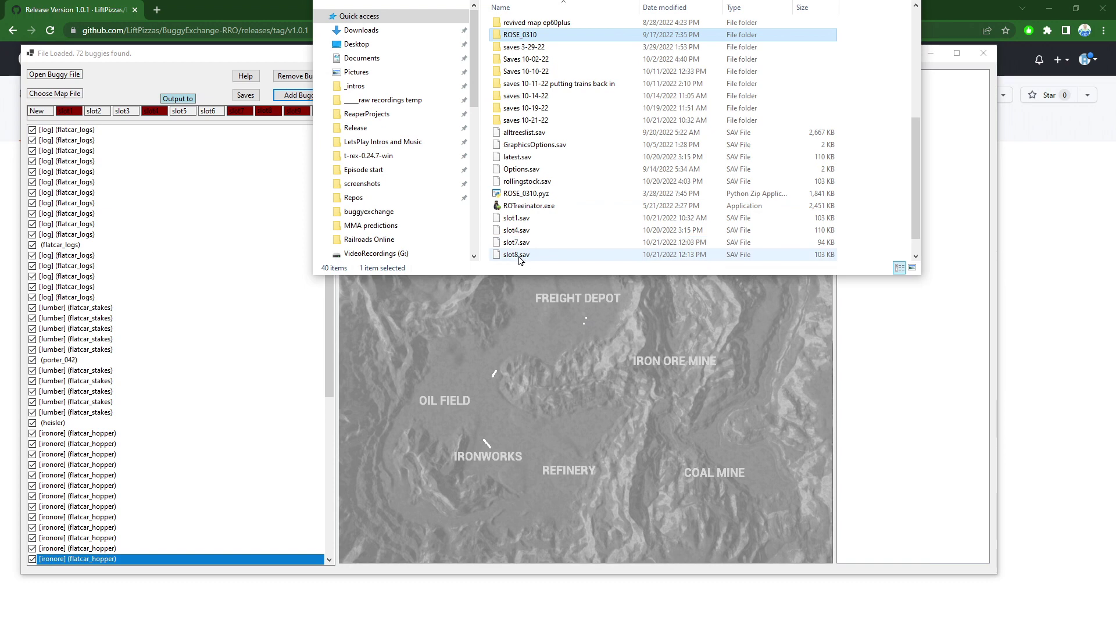
left_click_drag(519, 260, 170, 134)
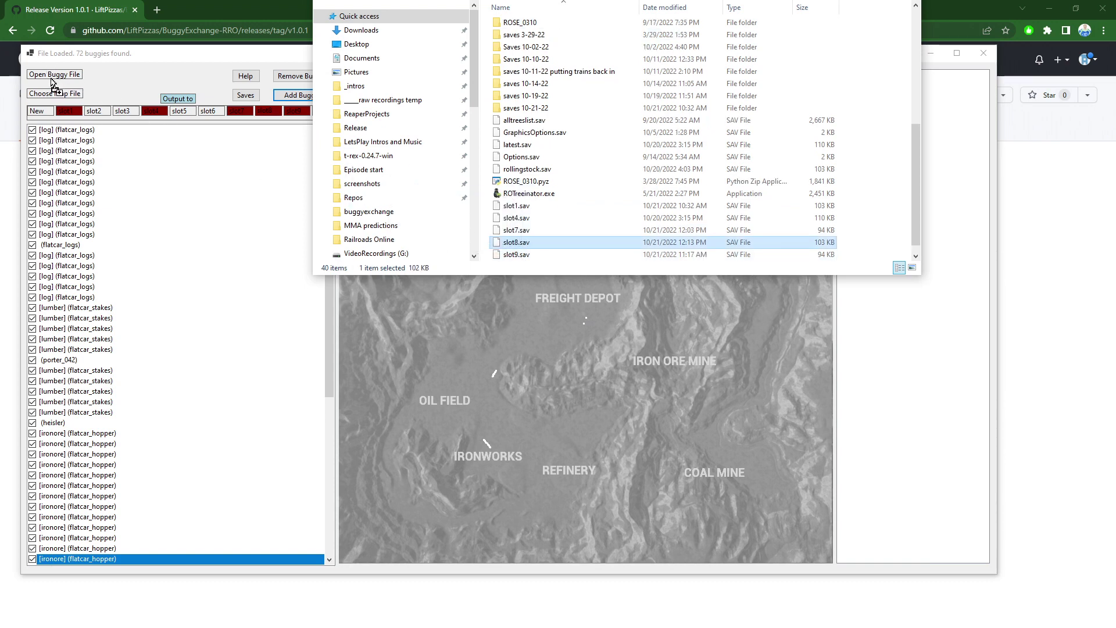
left_click_drag(47, 76, 46, 75)
left_click(455, 334)
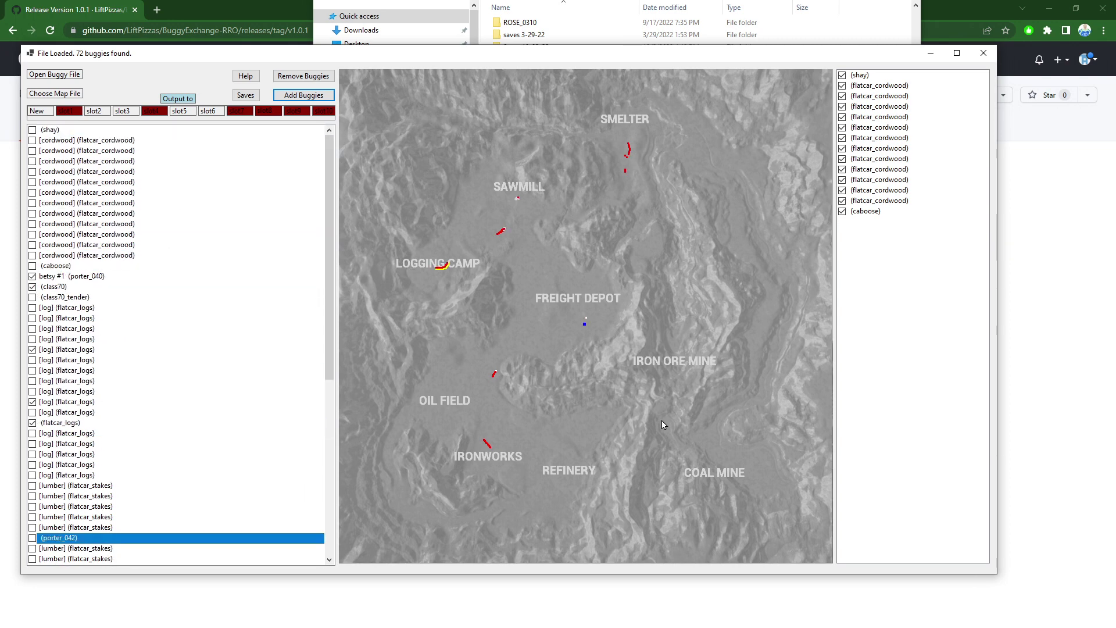
left_click(445, 269)
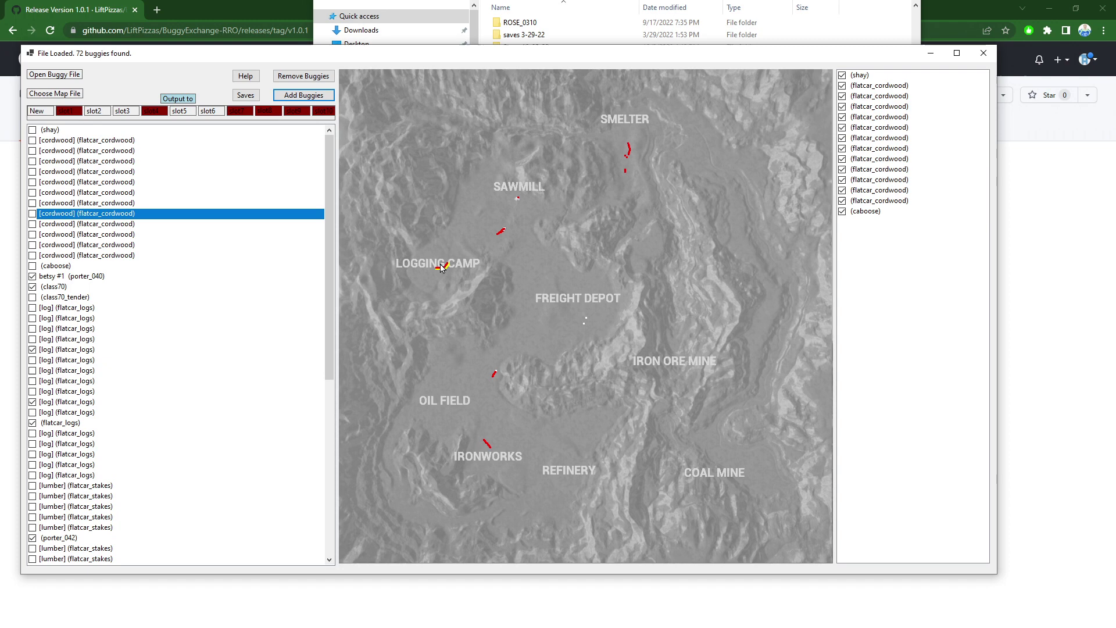